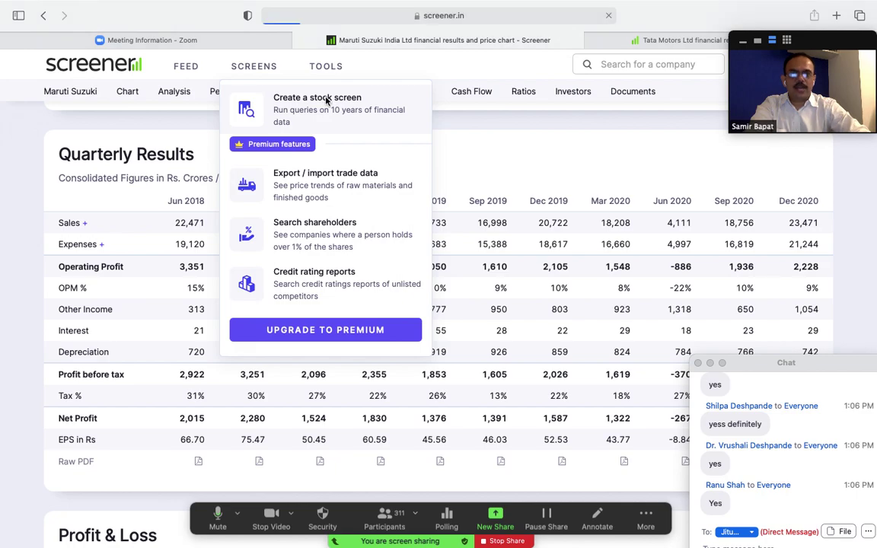
# Enter Market Capitalization > 500 as the first condition of the new search query, followed by AND.
pyautogui.click(351, 204)
pyautogui.write('m')
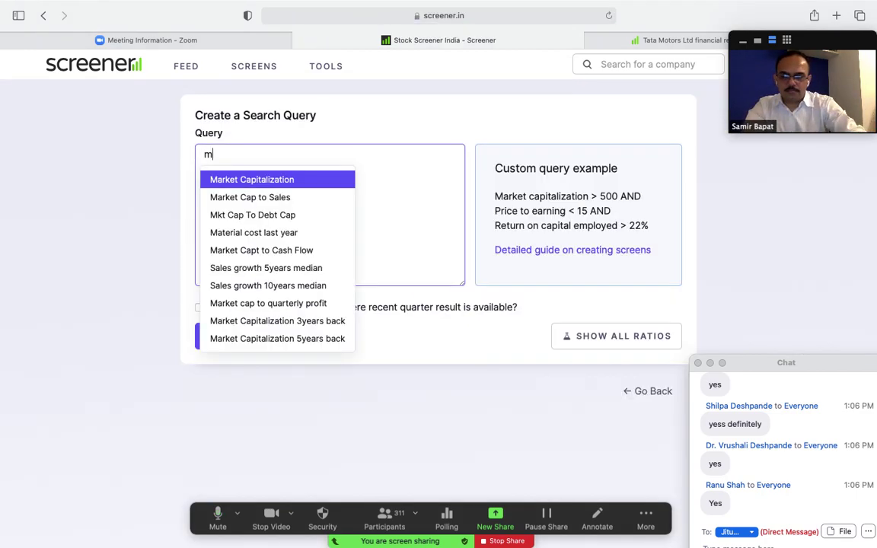
pyautogui.write('arket')
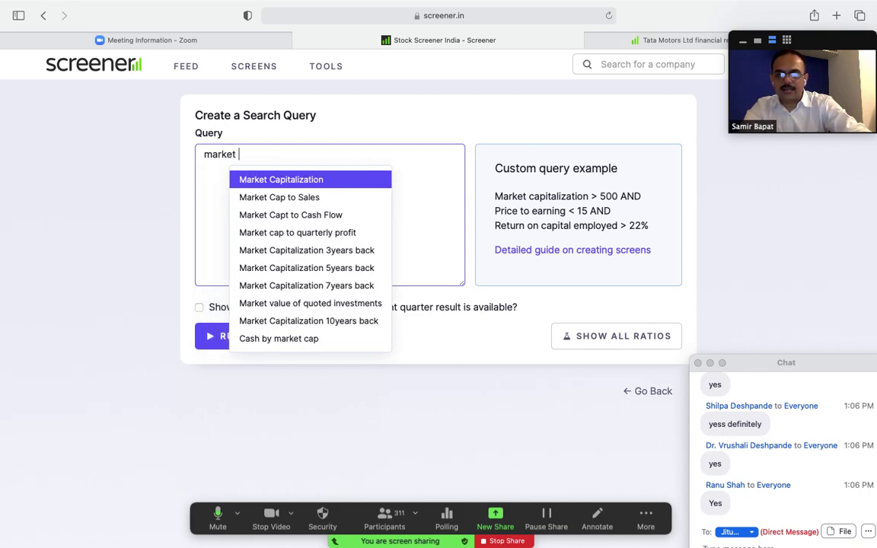
pyautogui.click(313, 180)
pyautogui.click(331, 160)
pyautogui.write('> 5')
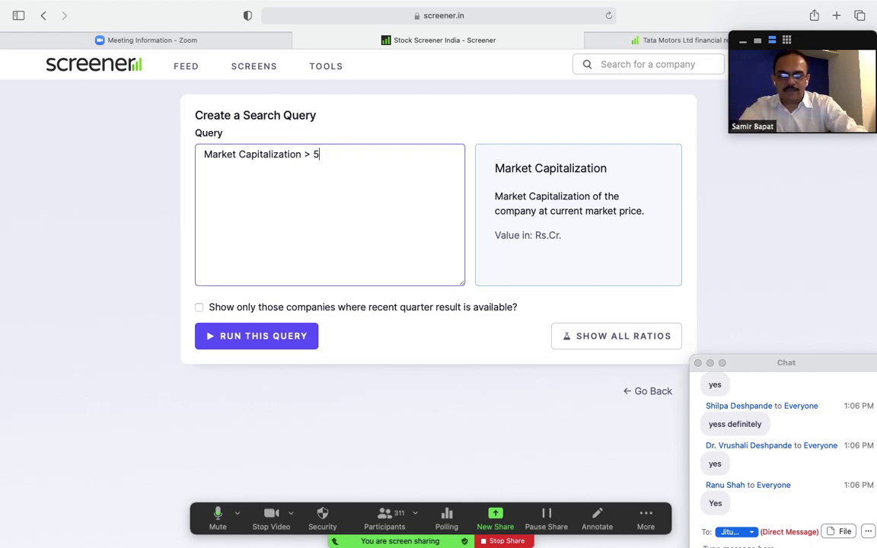
pyautogui.write('00 an')
pyautogui.press('Return')
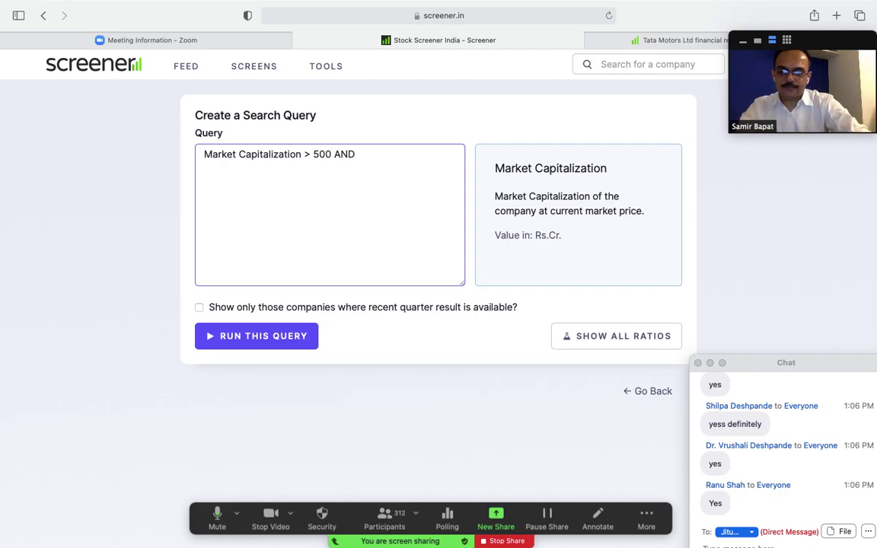
# Add the condition Sales growth 3Years > 10 to the query on its own line, followed by AND.
pyautogui.write('sales')
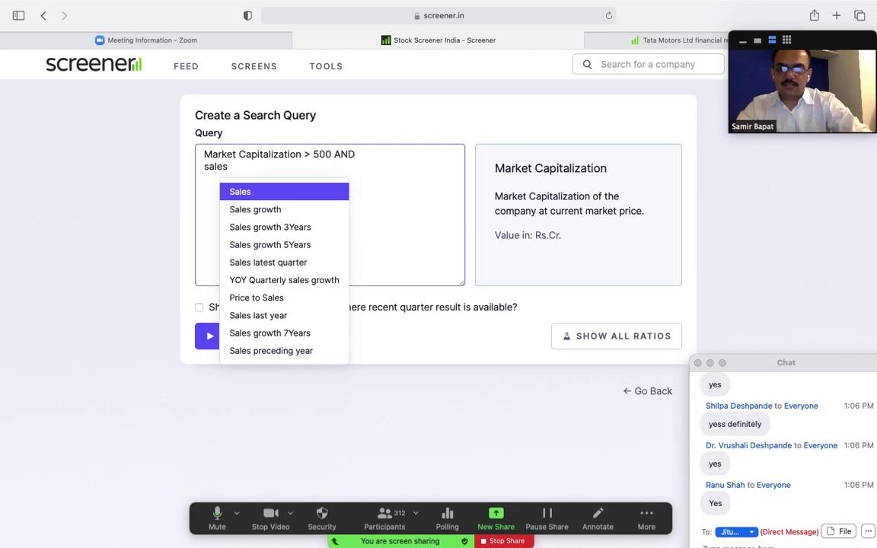
pyautogui.press('Down')
pyautogui.press('Down')
pyautogui.press('Return')
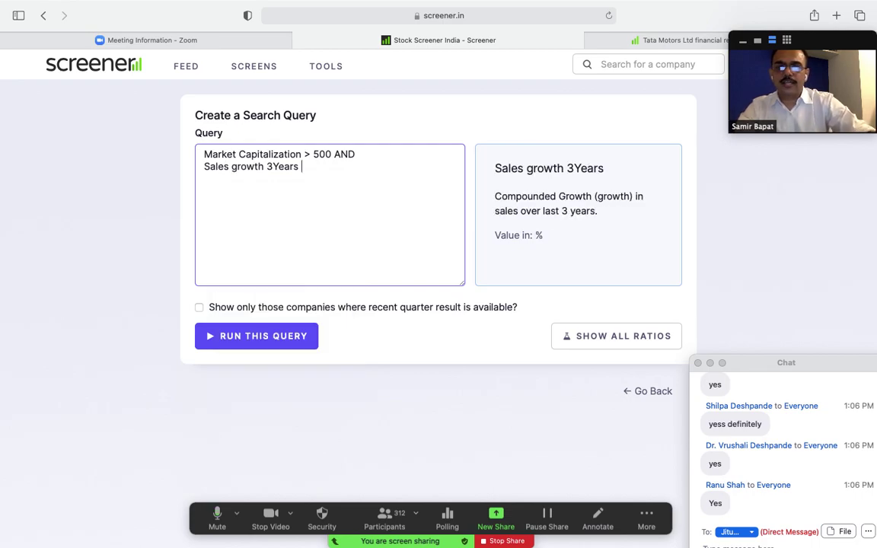
pyautogui.write('>10 ')
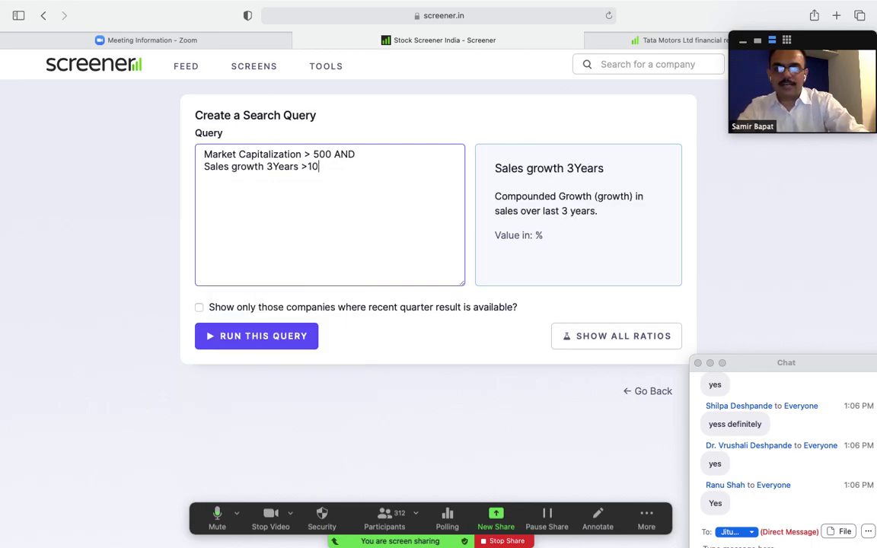
pyautogui.write('AND')
pyautogui.press('Return')
# Add the condition Profit growth 3Years > 30 on the query's third line, followed by AND.
pyautogui.write('profit')
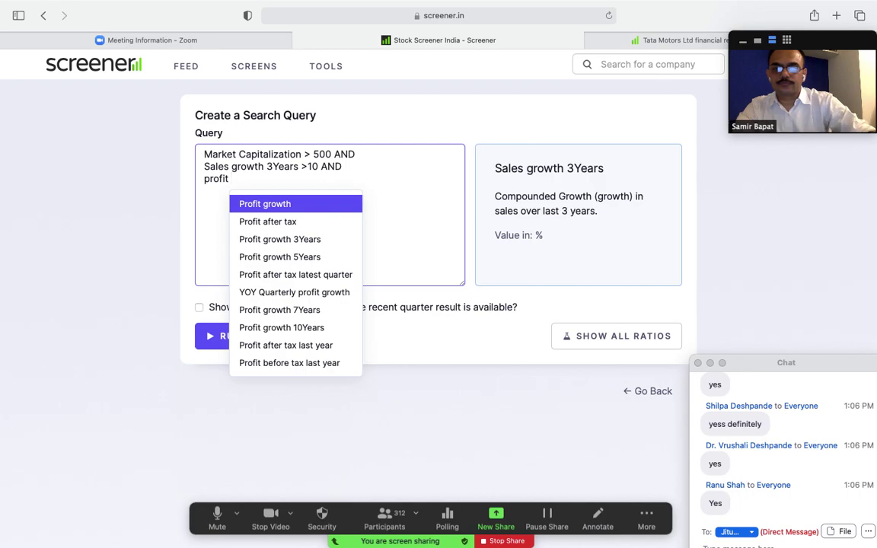
pyautogui.press('Return')
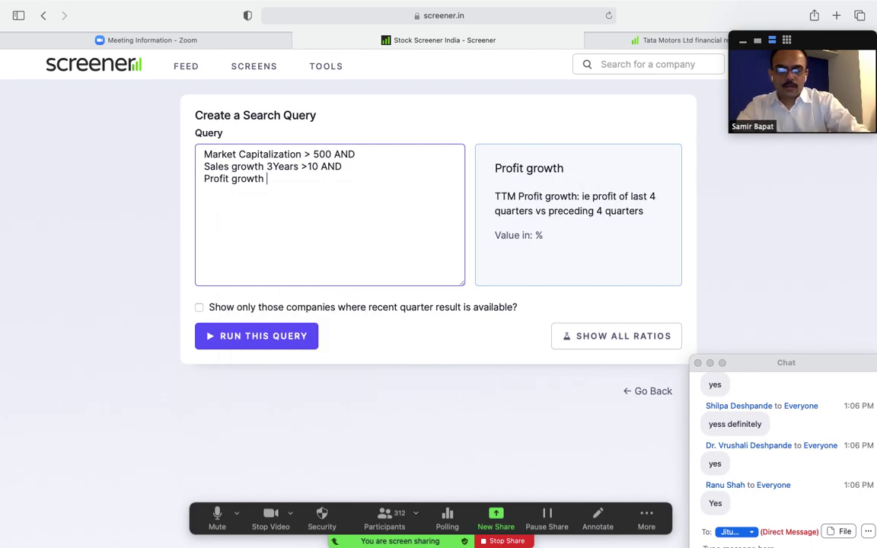
pyautogui.press('BackSpace')
pyautogui.press('BackSpace')
pyautogui.press('BackSpace')
pyautogui.press('BackSpace')
pyautogui.press('BackSpace')
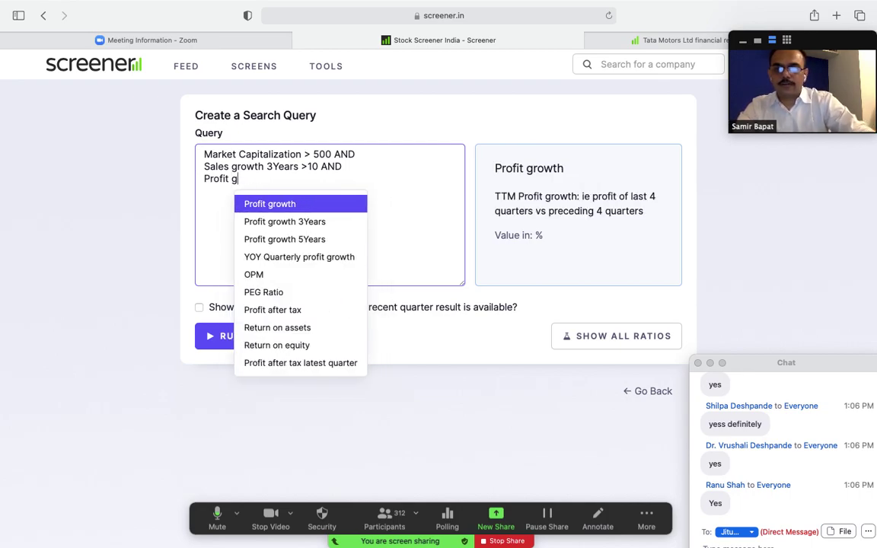
pyautogui.press('Down')
pyautogui.press('Return')
pyautogui.write('>')
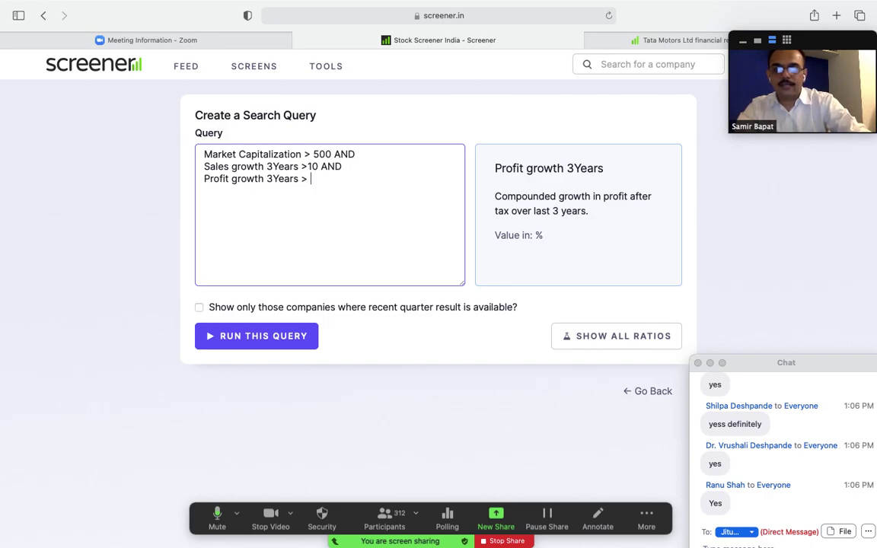
pyautogui.write(' 30 AND')
pyautogui.press('Return')
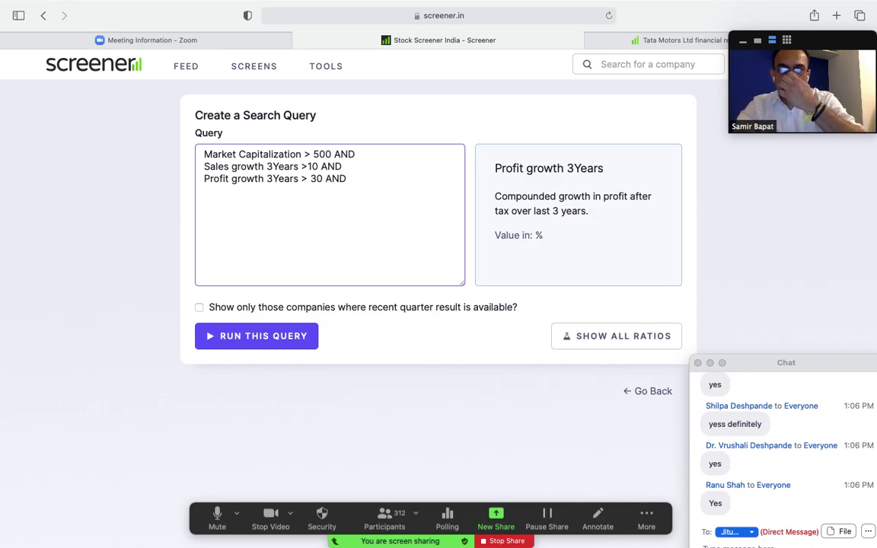
# Add the condition Average return on equity 3Years > 15 on the query's fourth line, followed by AND.
pyautogui.write('roe')
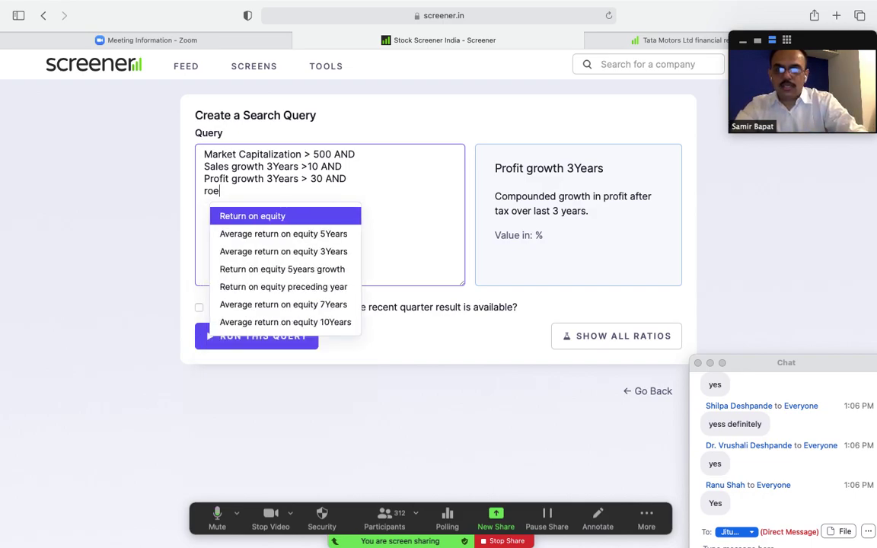
pyautogui.press('Down')
pyautogui.press('Down')
pyautogui.press('Return')
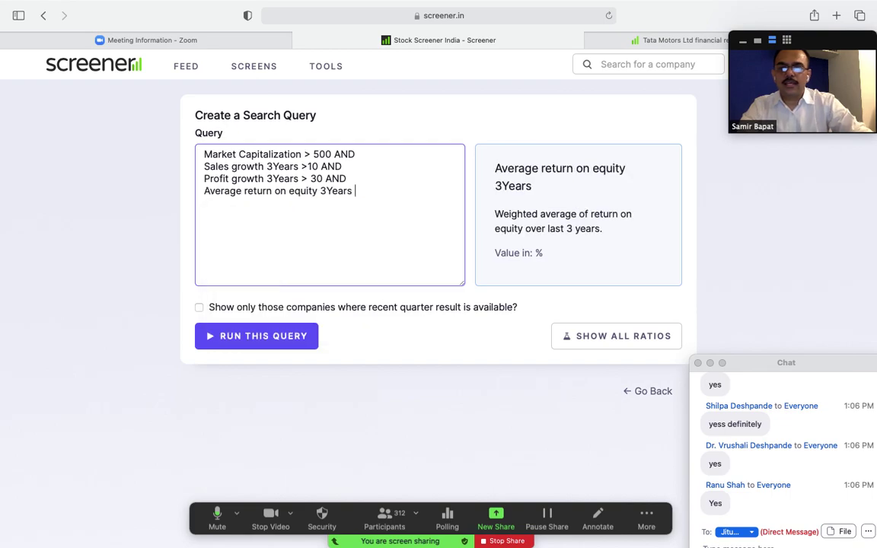
pyautogui.write('>')
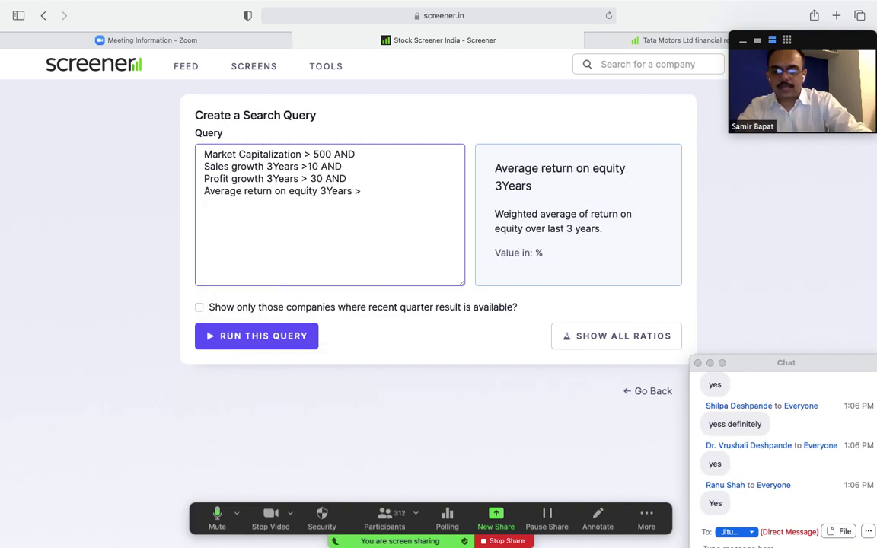
pyautogui.write(' 15 AND')
pyautogui.press('Return')
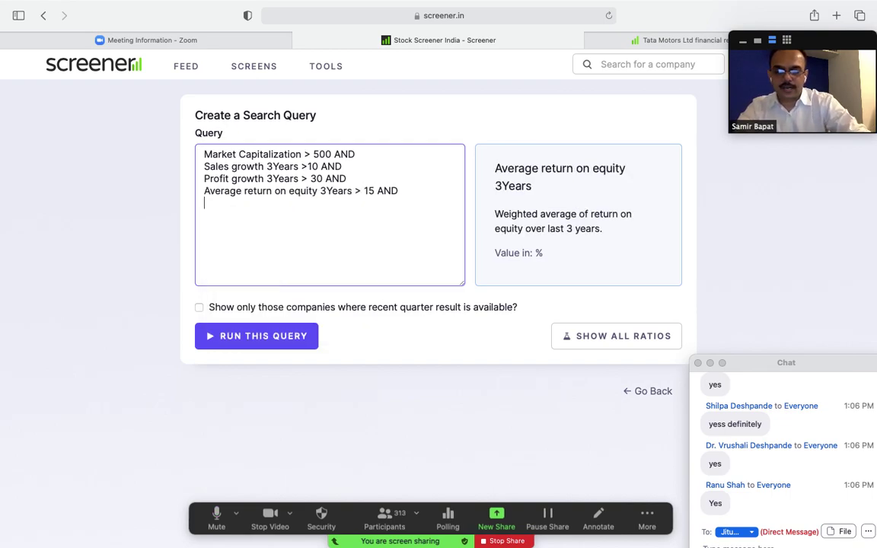
# Add the condition Return on equity > 15 on the query's fifth line, followed by AND.
pyautogui.write('roe')
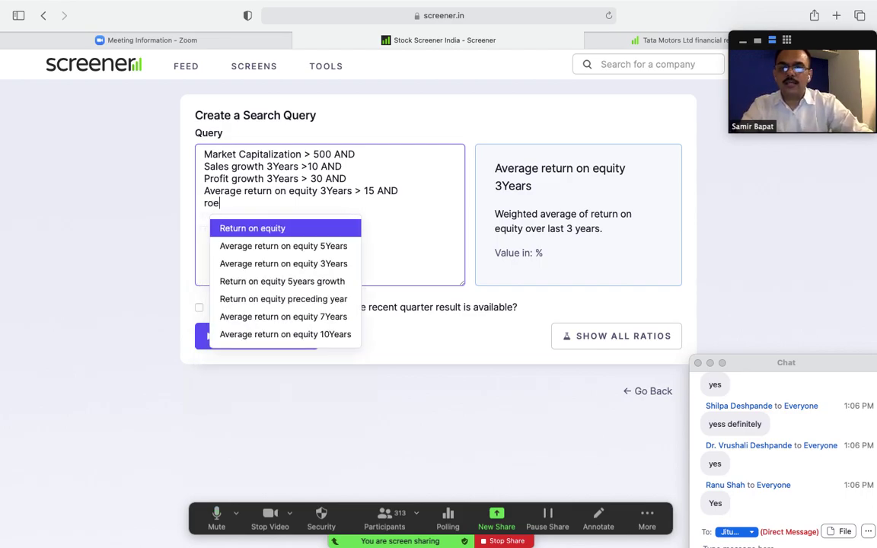
pyautogui.press('Return')
pyautogui.write('> 15')
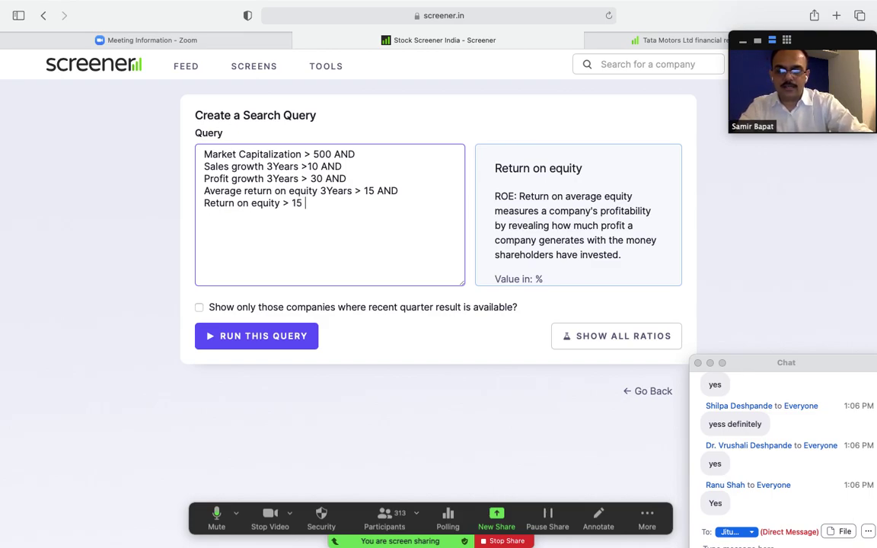
pyautogui.write(' AND')
pyautogui.press('Return')
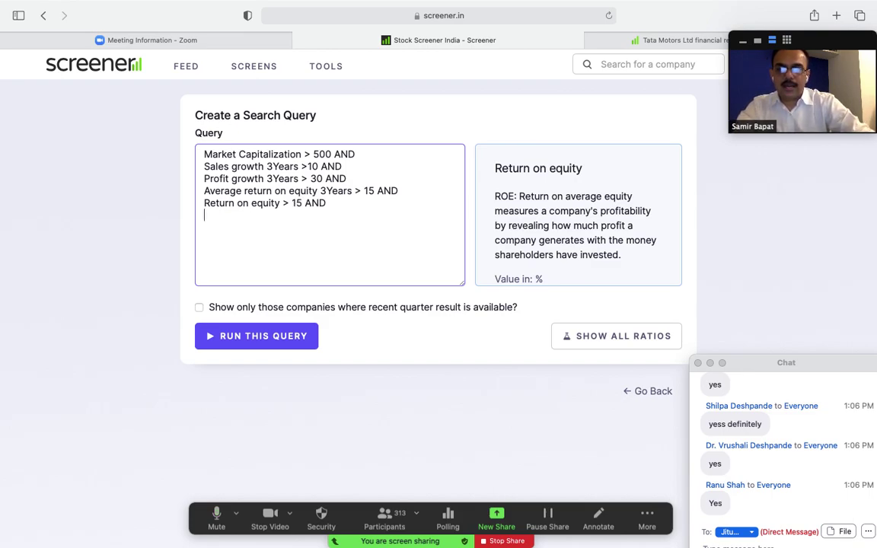
# Add Pledged percentage = 0 as the last condition of the query.
pyautogui.write('pledge')
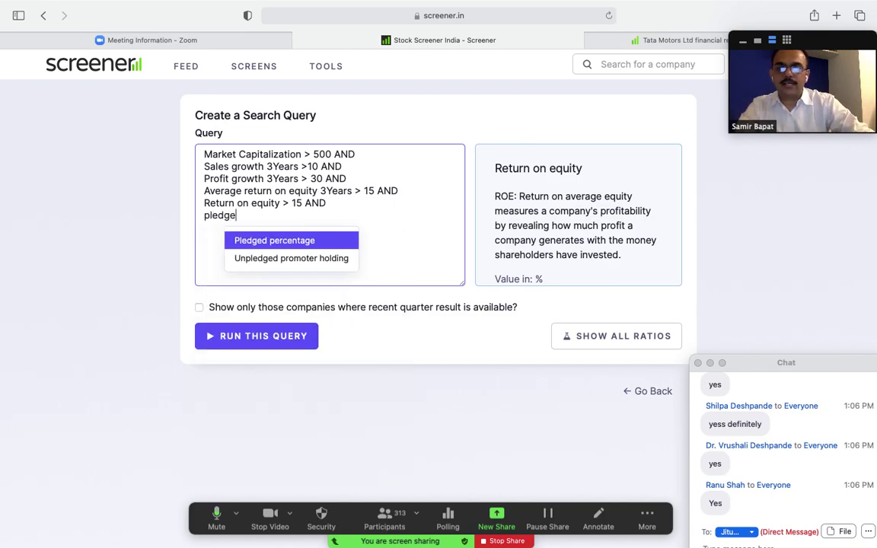
pyautogui.press('Return')
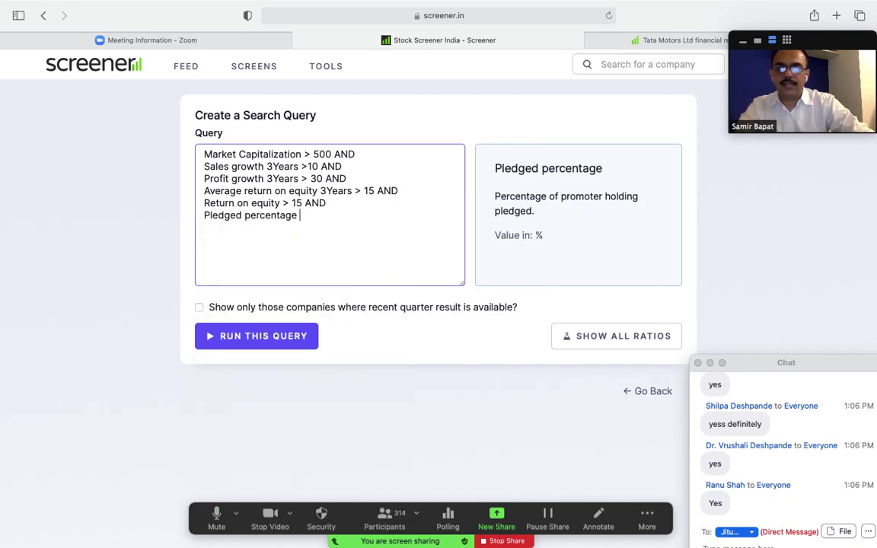
pyautogui.write('= 0')
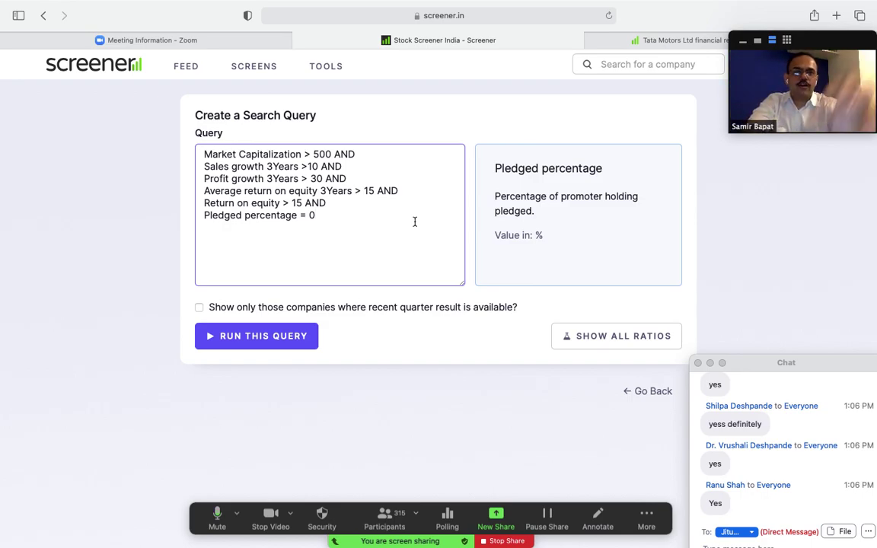
# Run the query and sort the resulting companies by name in ascending alphabetical order.
pyautogui.moveTo(477, 5)
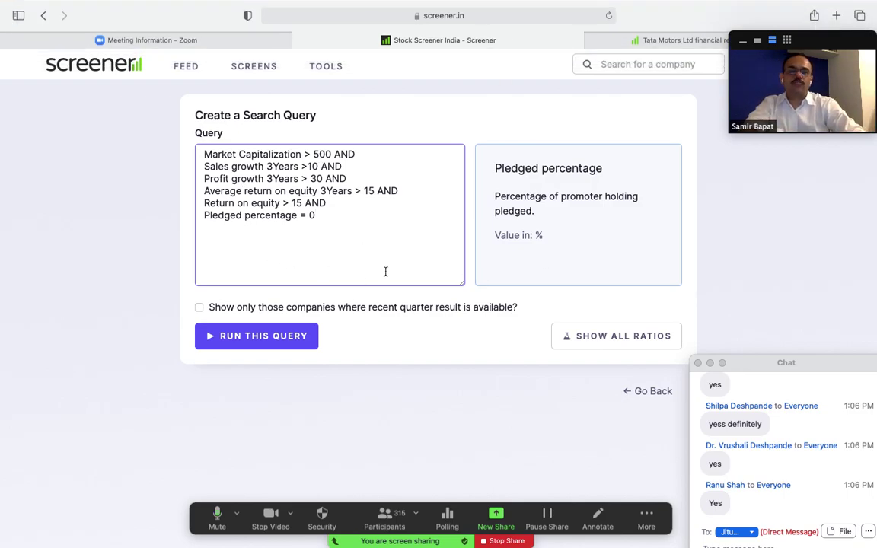
pyautogui.click(278, 341)
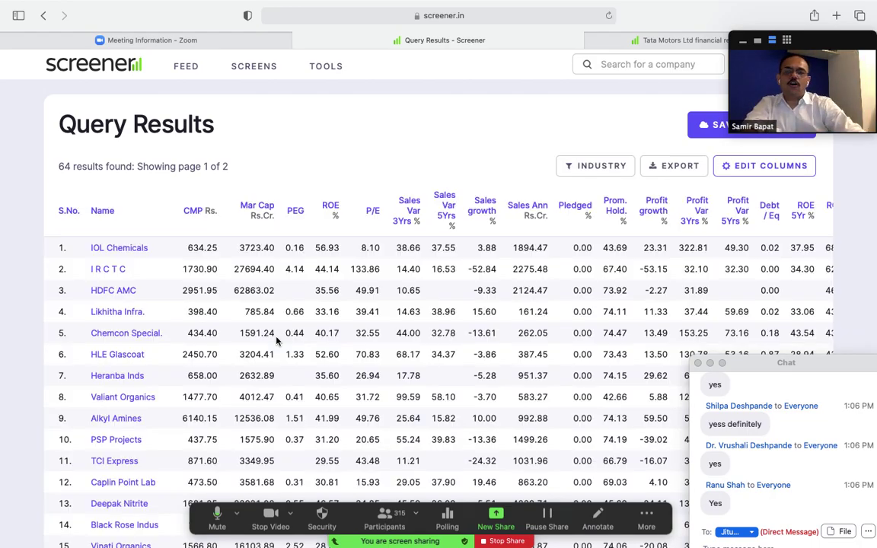
pyautogui.click(104, 214)
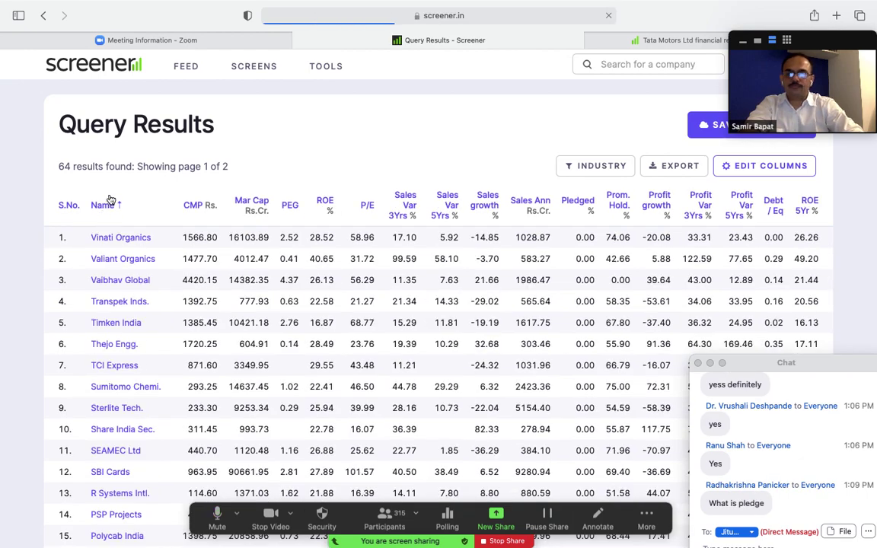
pyautogui.click(108, 205)
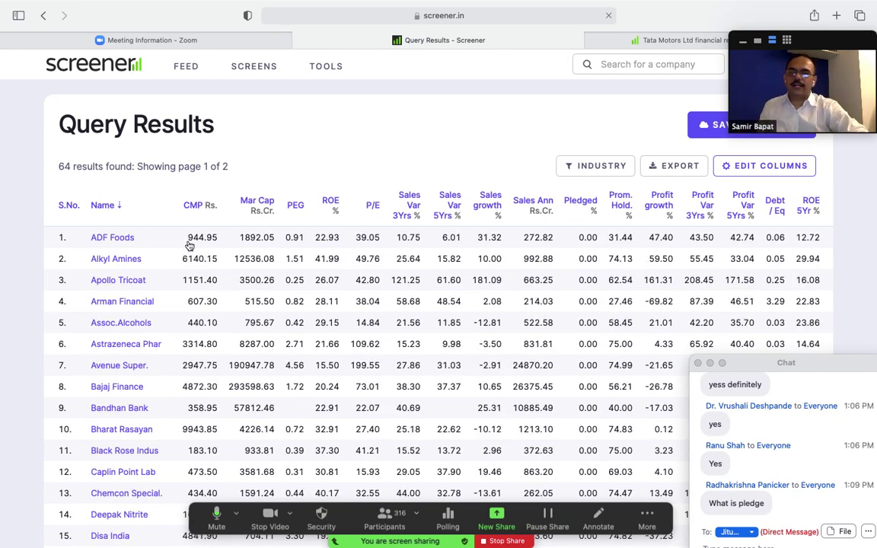
# Look through the first page of matching companies and review the query conditions beneath the results table.
pyautogui.scroll(-2, 189, 245)
pyautogui.scroll(-1, 189, 245)
pyautogui.scroll(-5, 189, 245)
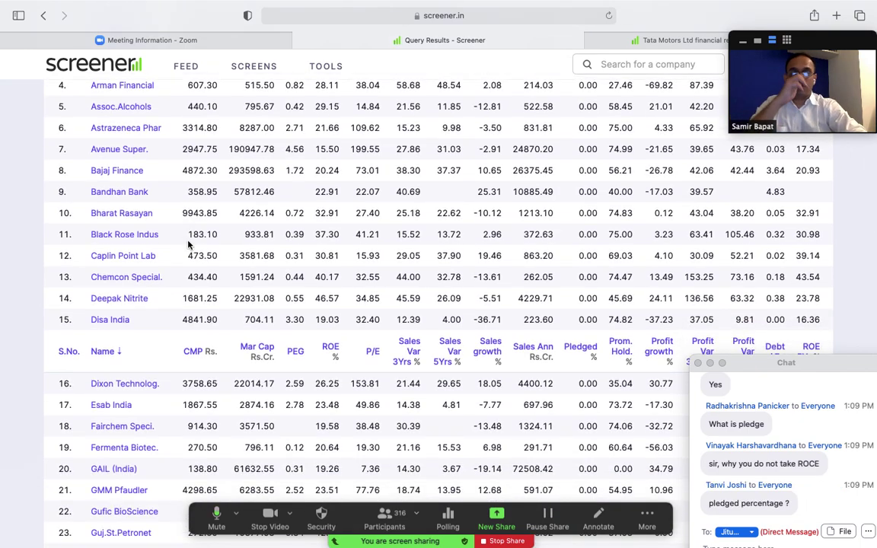
pyautogui.scroll(-4, 190, 245)
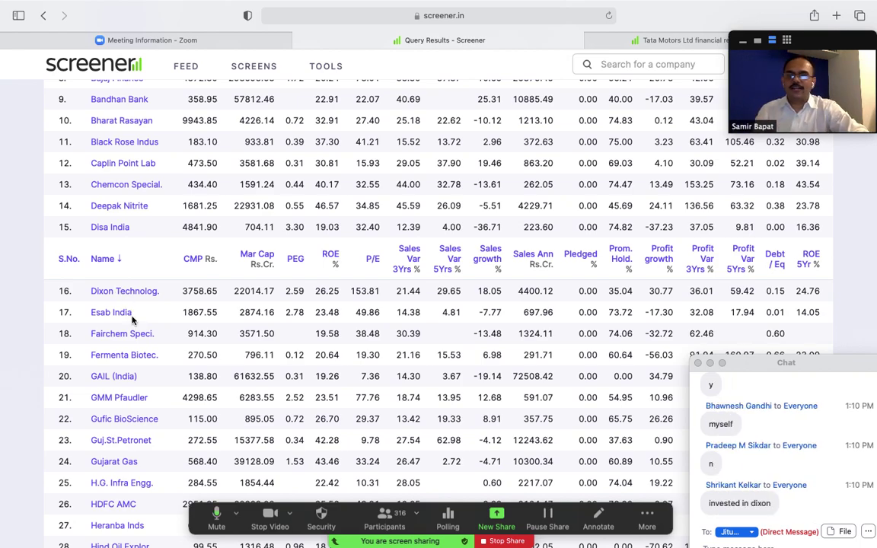
pyautogui.scroll(-1, 131, 320)
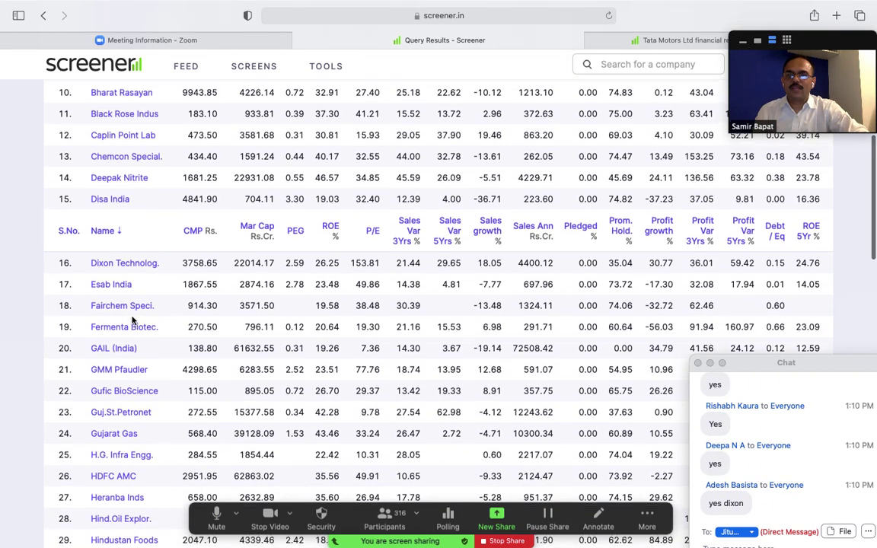
pyautogui.scroll(1, 131, 320)
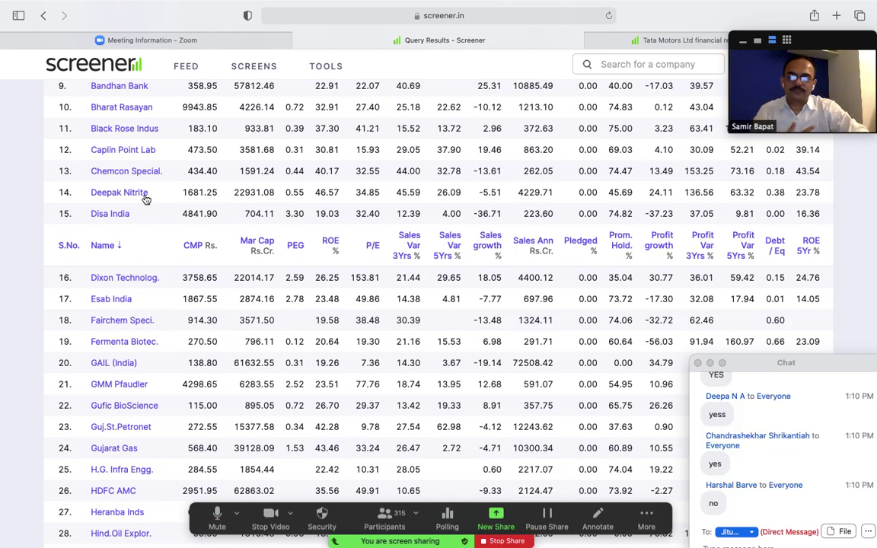
pyautogui.scroll(-8, 146, 199)
pyautogui.scroll(-10, 146, 199)
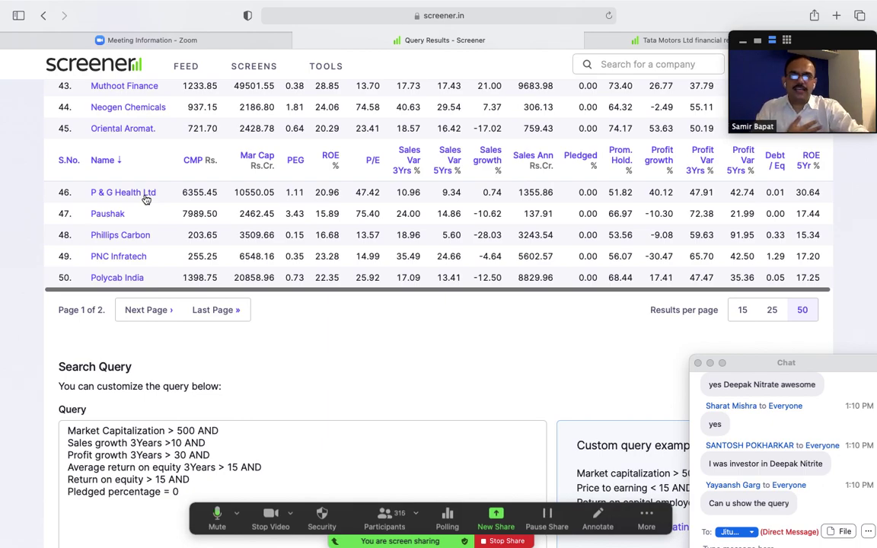
pyautogui.scroll(10, 146, 198)
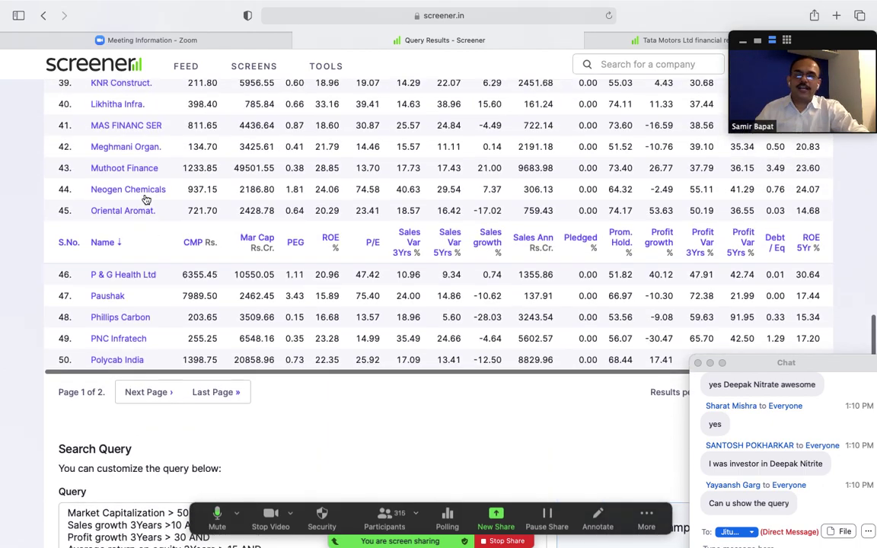
pyautogui.scroll(5, 146, 199)
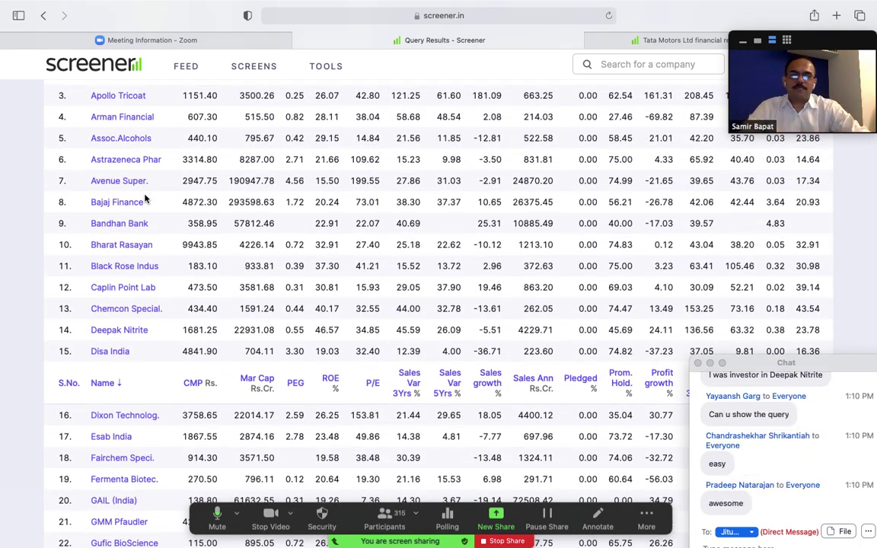
pyautogui.scroll(5, 145, 199)
pyautogui.scroll(-10, 145, 199)
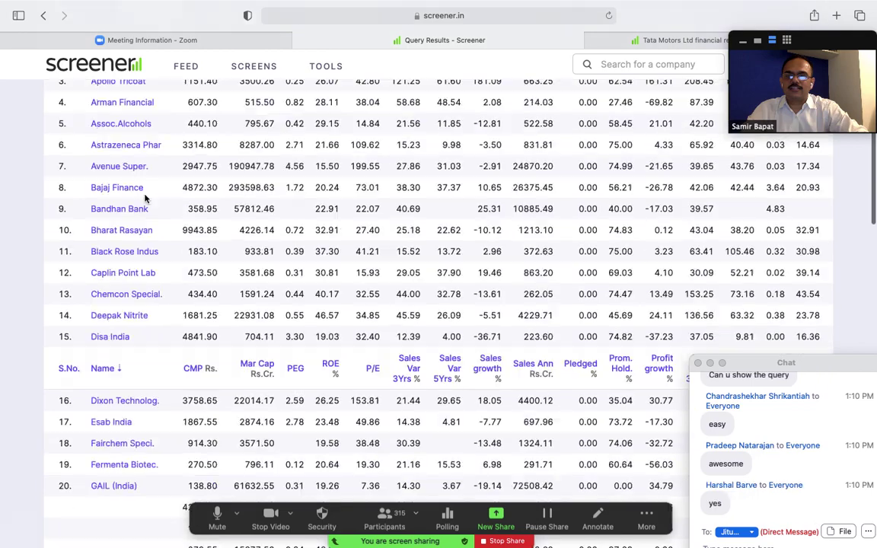
pyautogui.scroll(-15, 145, 199)
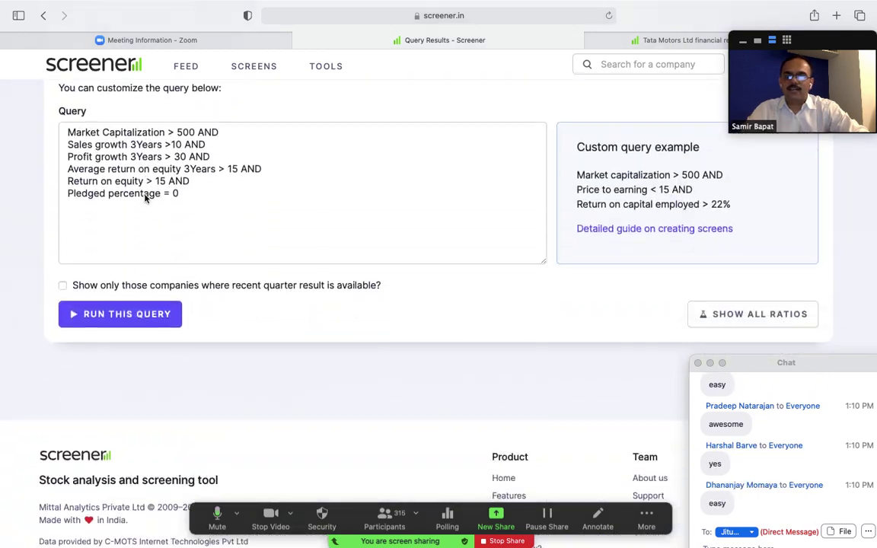
# Review the query conditions and the matching companies back up to the beginning of the results table.
pyautogui.scroll(1, 145, 199)
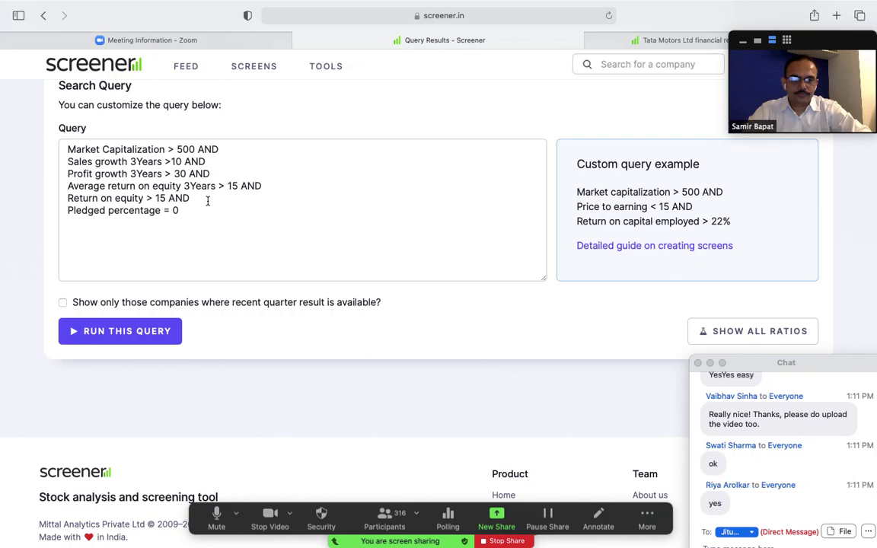
pyautogui.scroll(15, 207, 200)
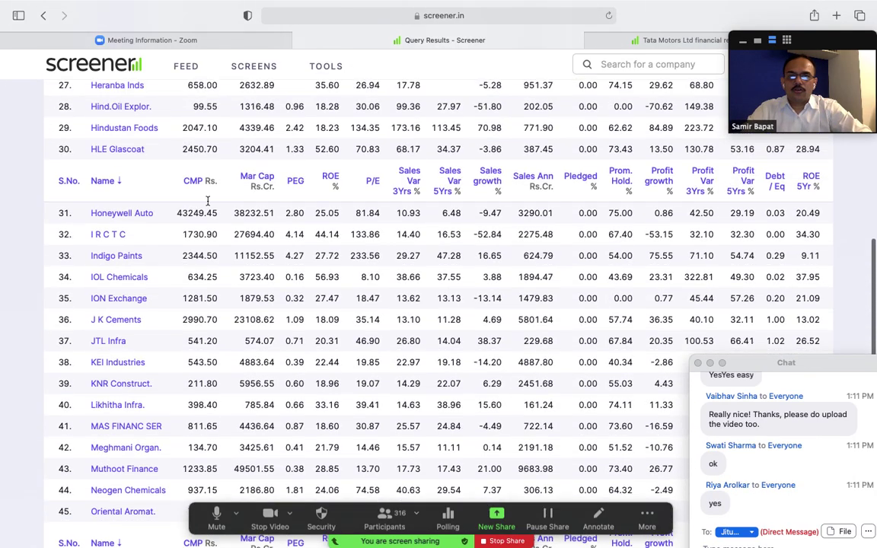
pyautogui.scroll(1, 207, 201)
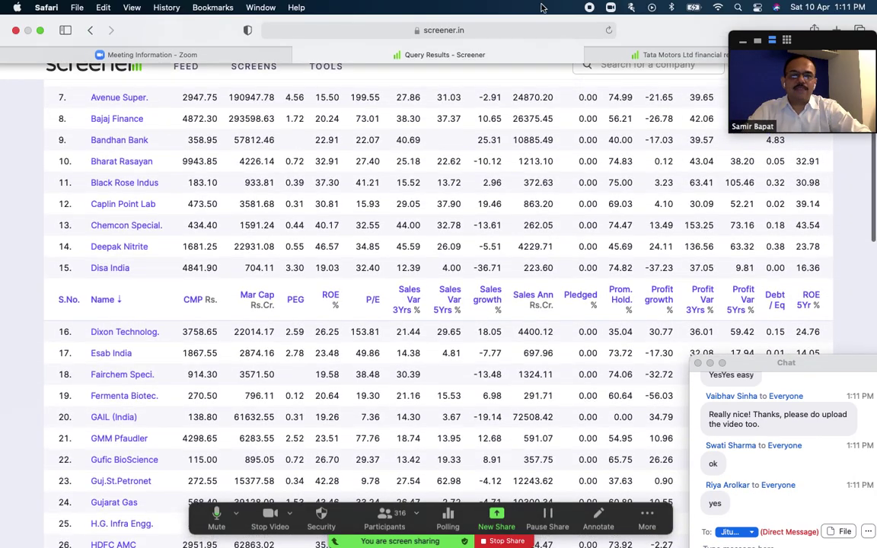
pyautogui.scroll(8, 452, 286)
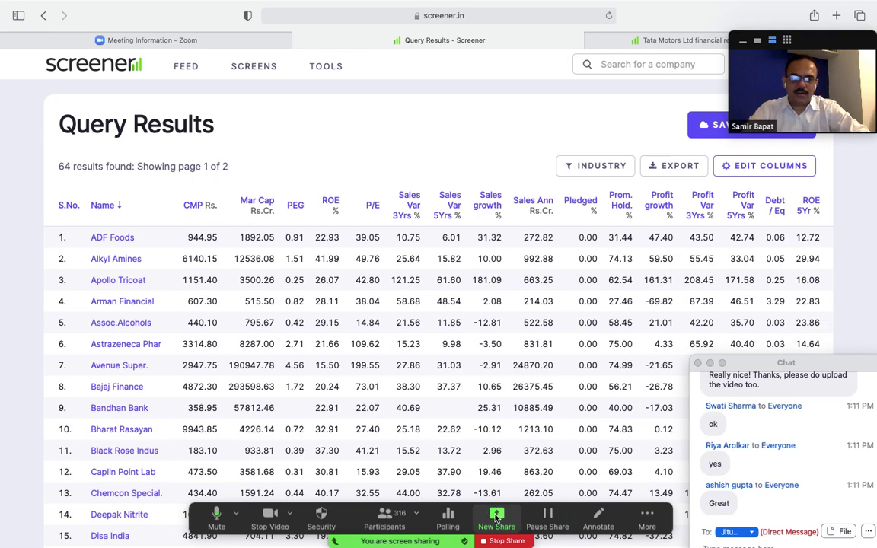
# Switch the Zoom screen share to the Keynote window "Financial Fitness Full Day" and play the slideshow from the Shortlisting Stage 1 slide.
pyautogui.press('super+shift+s')
pyautogui.click(522, 256)
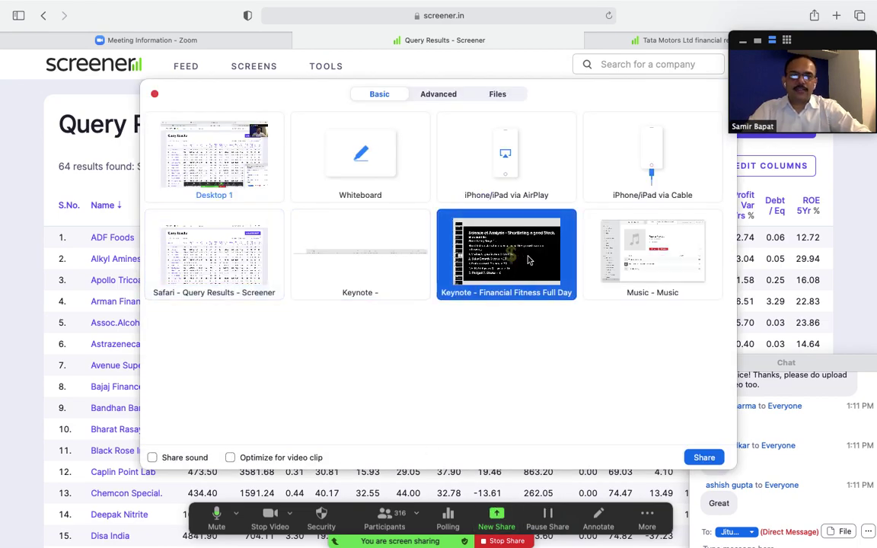
pyautogui.click(704, 457)
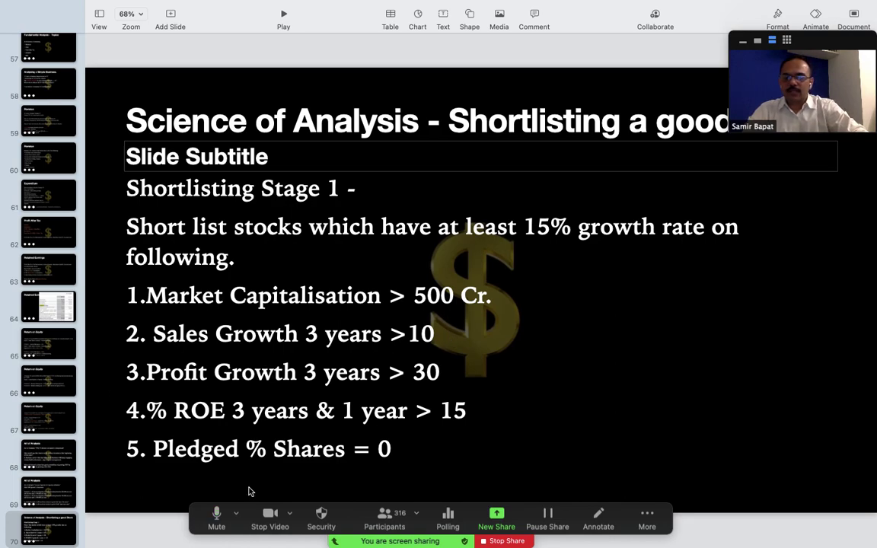
pyautogui.click(647, 518)
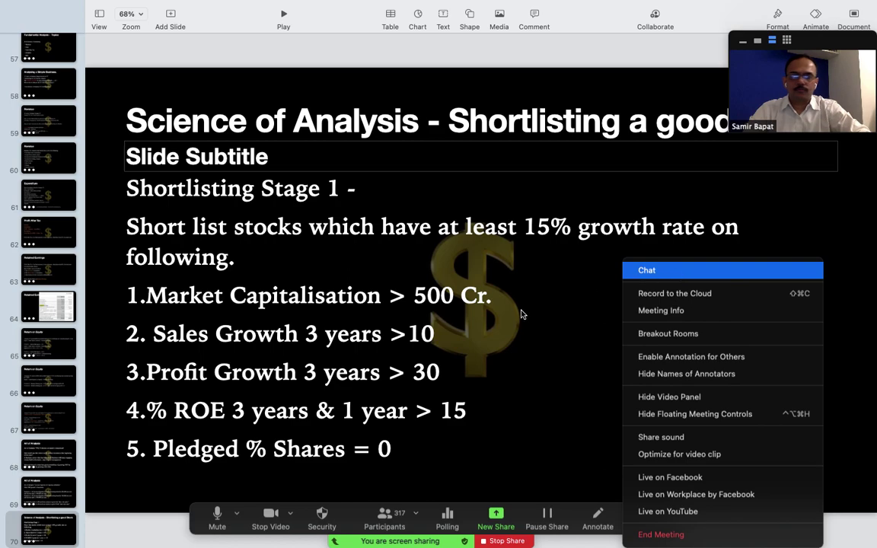
pyautogui.click(284, 15)
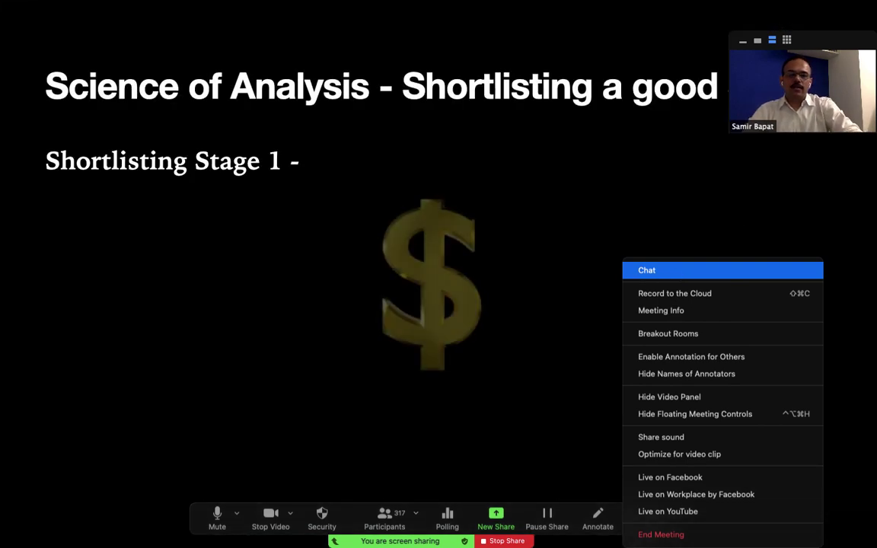